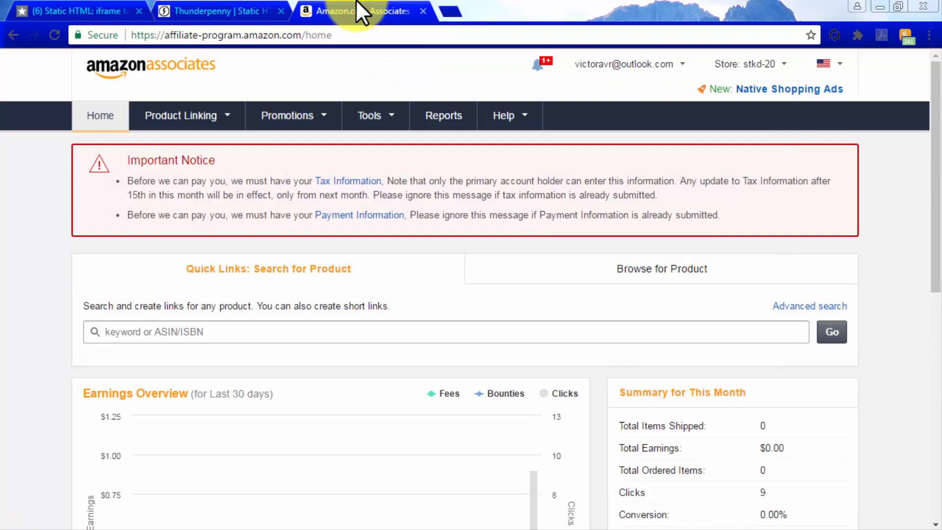
Open the aStore section among the product linking options and start building an aStore.
{"action": "left_click", "coordinate": [199, 123]}
{"action": "left_click", "coordinate": [178, 302]}
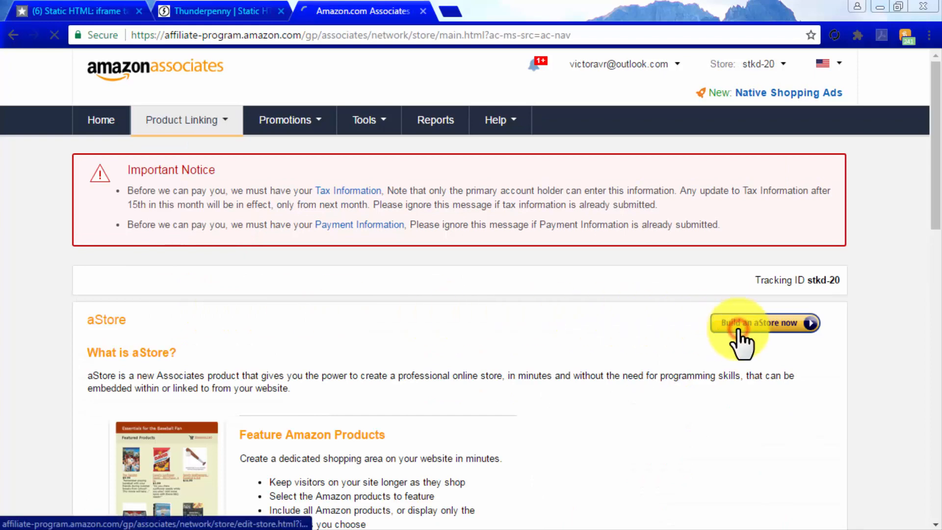
{"action": "left_click", "coordinate": [737, 326]}
Add a category page to the aStore and title it "Cool Stuff".
{"action": "scroll", "coordinate": [741, 344], "scroll_direction": "down", "scroll_amount": 3}
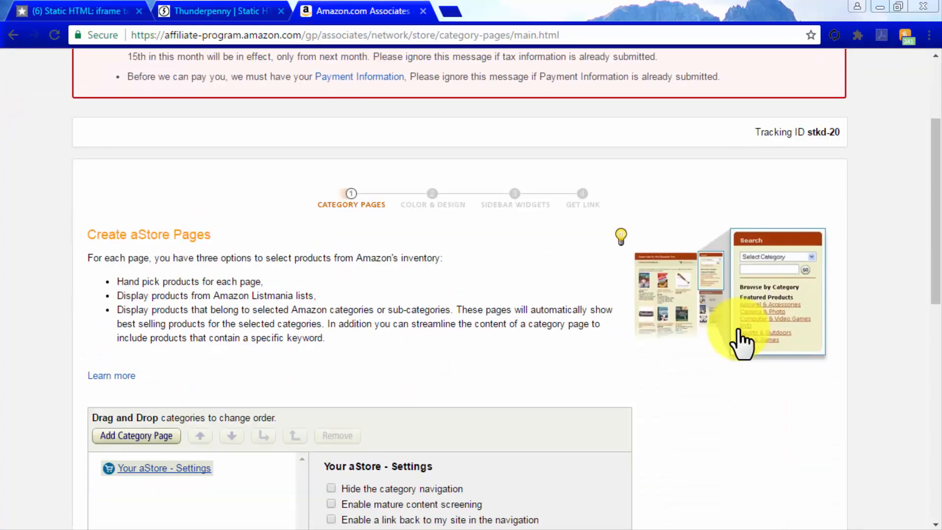
{"action": "scroll", "coordinate": [742, 343], "scroll_direction": "down", "scroll_amount": 2}
{"action": "scroll", "coordinate": [741, 343], "scroll_direction": "down", "scroll_amount": 2}
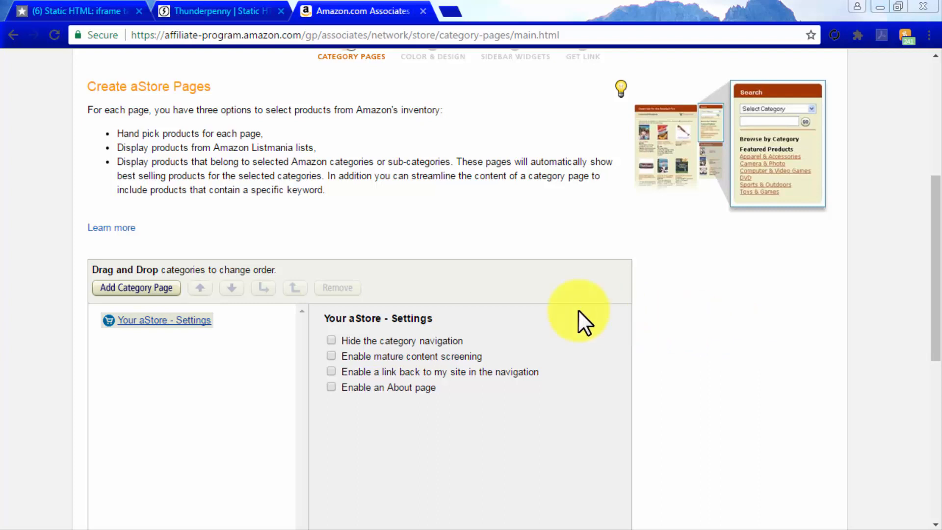
{"action": "left_click", "coordinate": [165, 294]}
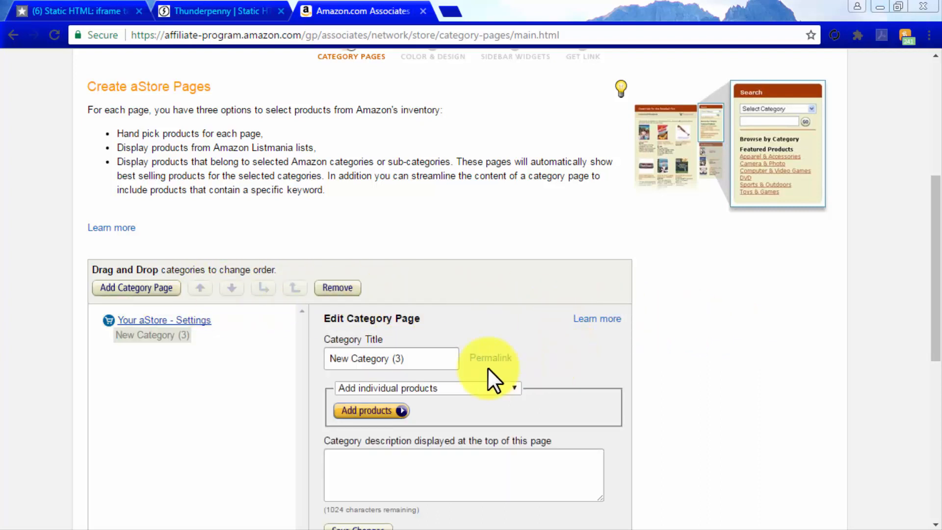
{"action": "left_click_drag", "start_coordinate": [420, 358], "coordinate": [327, 361]}
{"action": "type", "text": "Cool Stuff"}
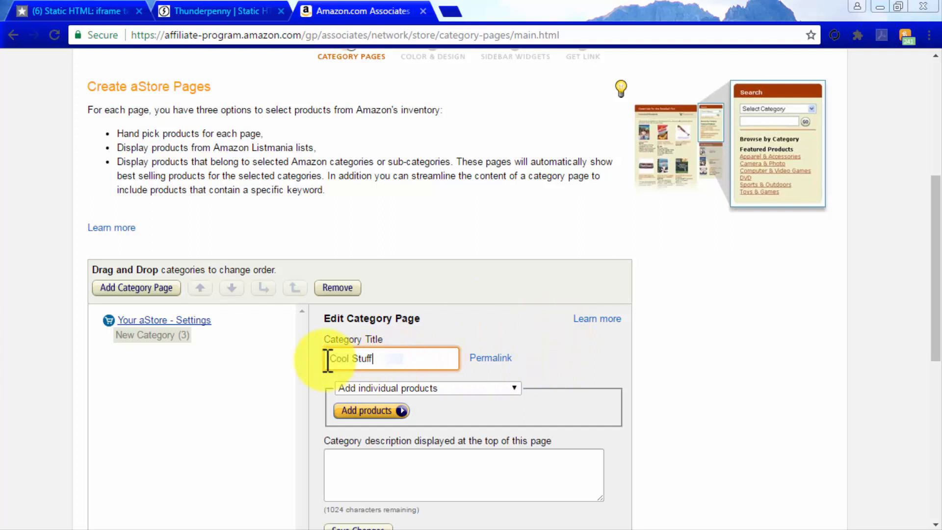
Fill the page by Amazon.com category with Electronics > Home Audio > Home Theater Systems > Complete Home Theater Systems, and continue to Color & Design.
{"action": "left_click", "coordinate": [513, 388]}
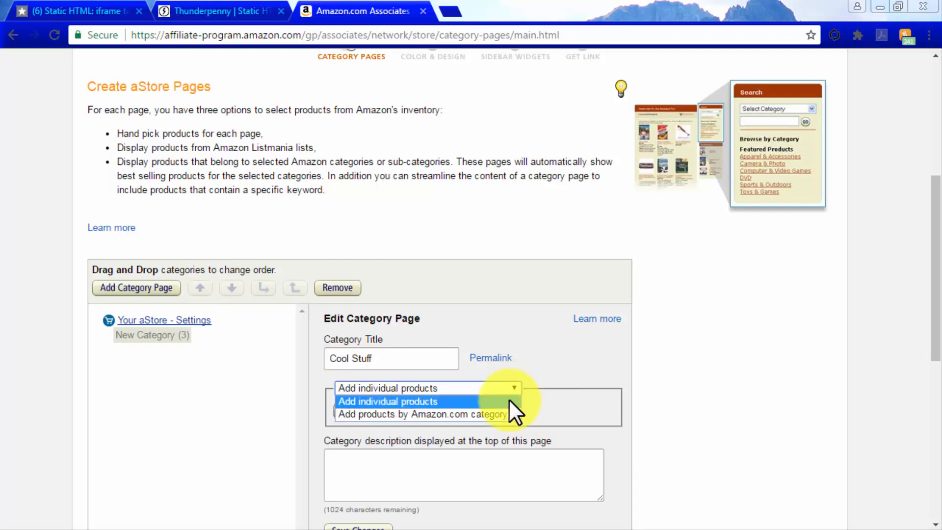
{"action": "left_click", "coordinate": [505, 418]}
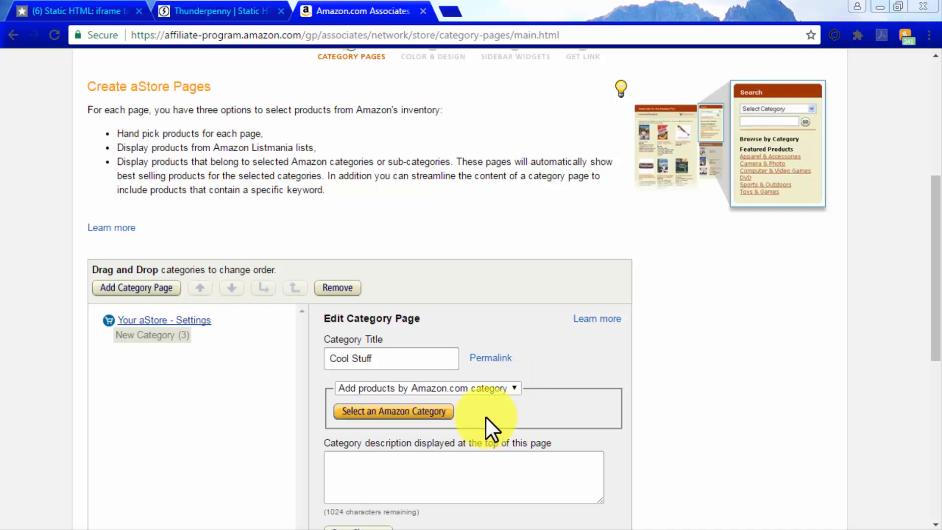
{"action": "left_click", "coordinate": [430, 415]}
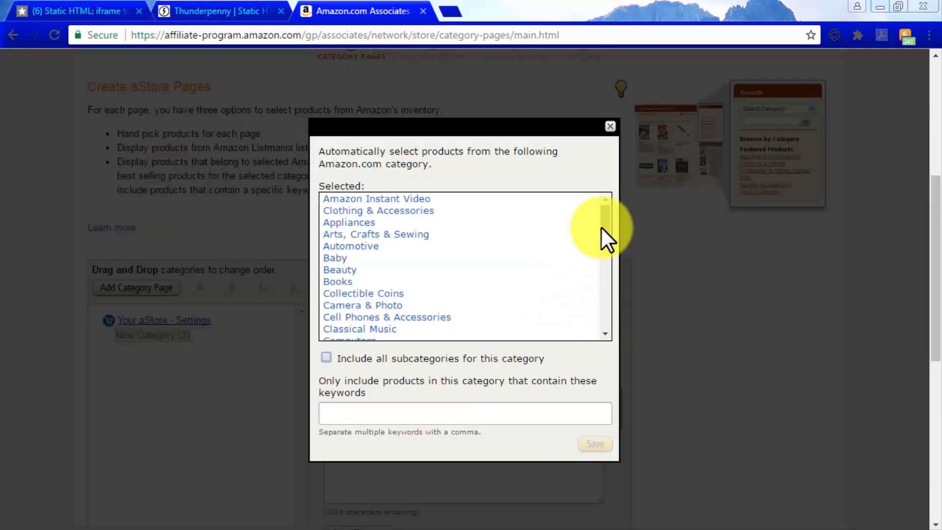
{"action": "left_click_drag", "start_coordinate": [602, 230], "coordinate": [601, 252]}
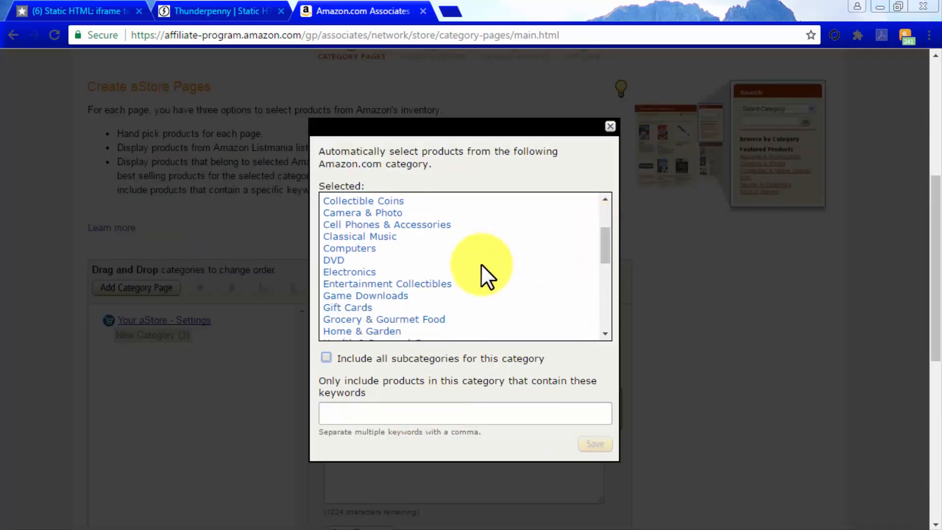
{"action": "left_click", "coordinate": [362, 272]}
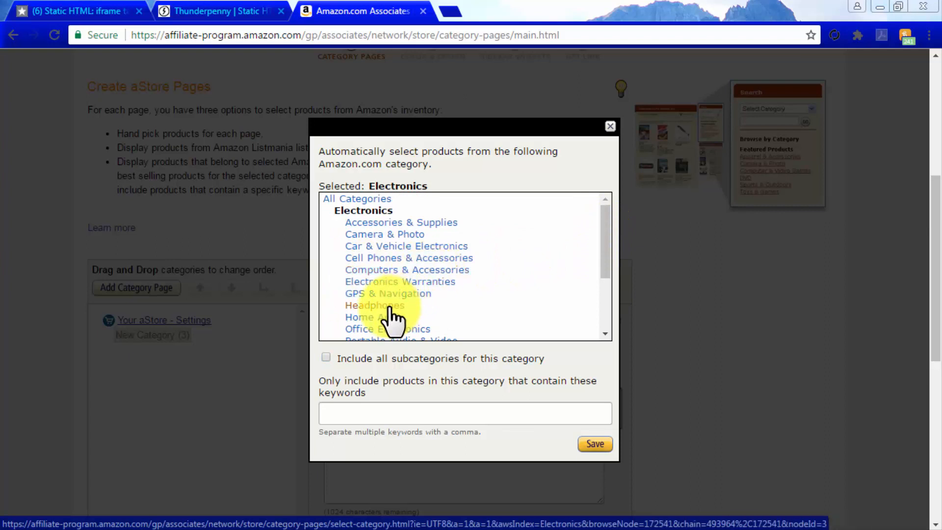
{"action": "left_click", "coordinate": [376, 317]}
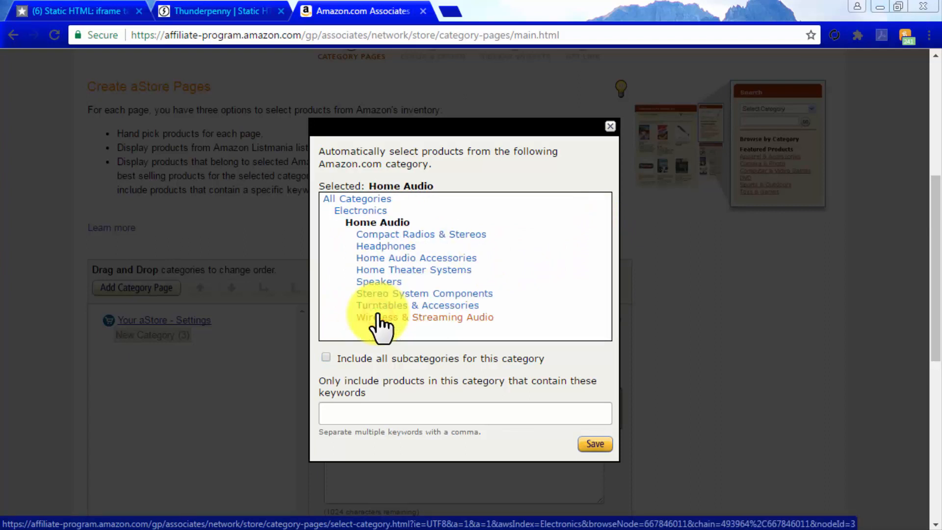
{"action": "left_click", "coordinate": [428, 269]}
{"action": "left_click", "coordinate": [487, 245]}
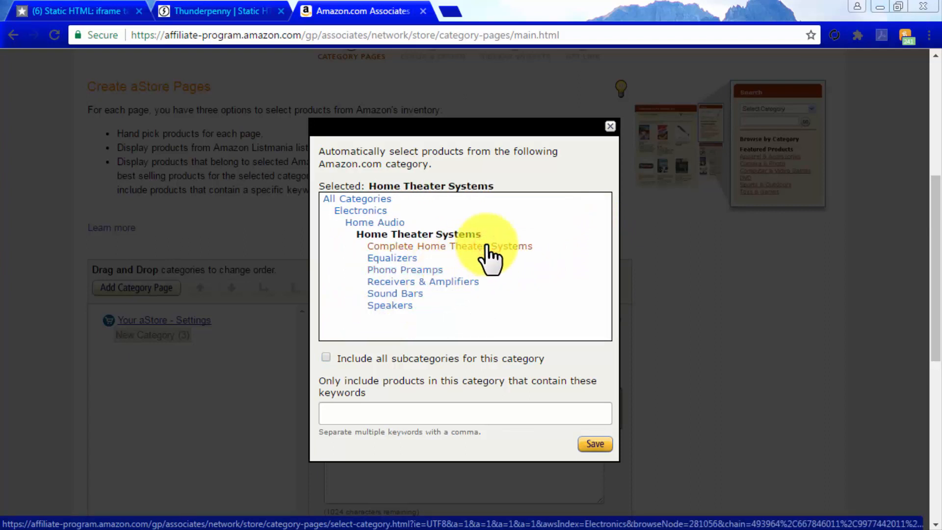
{"action": "left_click", "coordinate": [596, 444]}
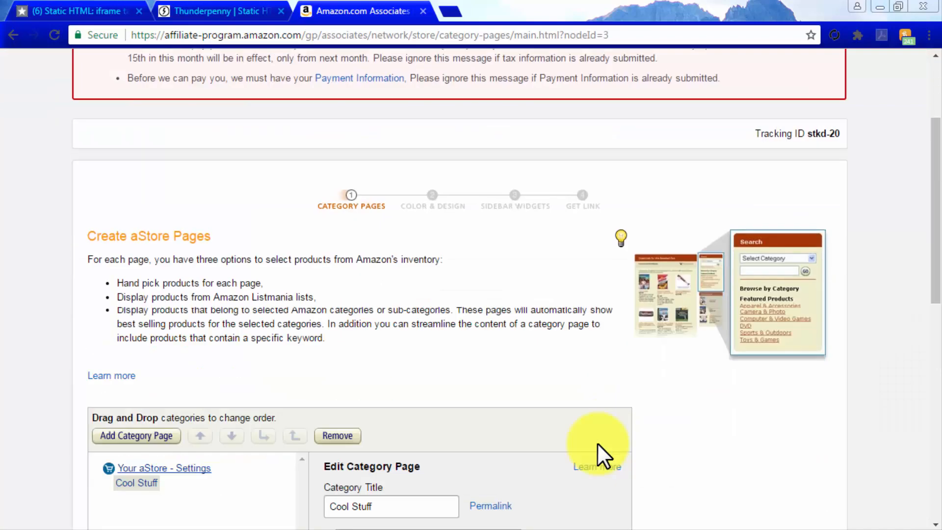
{"action": "scroll", "coordinate": [597, 443], "scroll_direction": "down", "scroll_amount": 9}
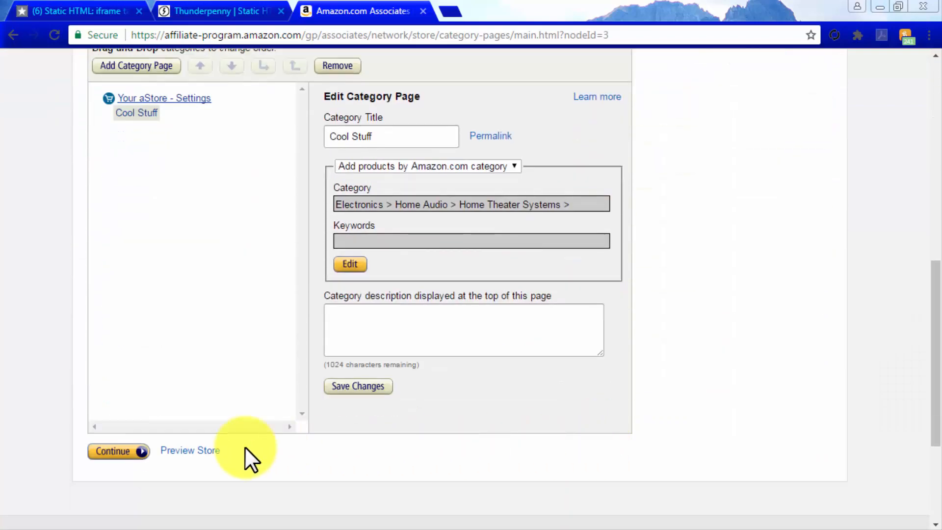
{"action": "left_click", "coordinate": [120, 451]}
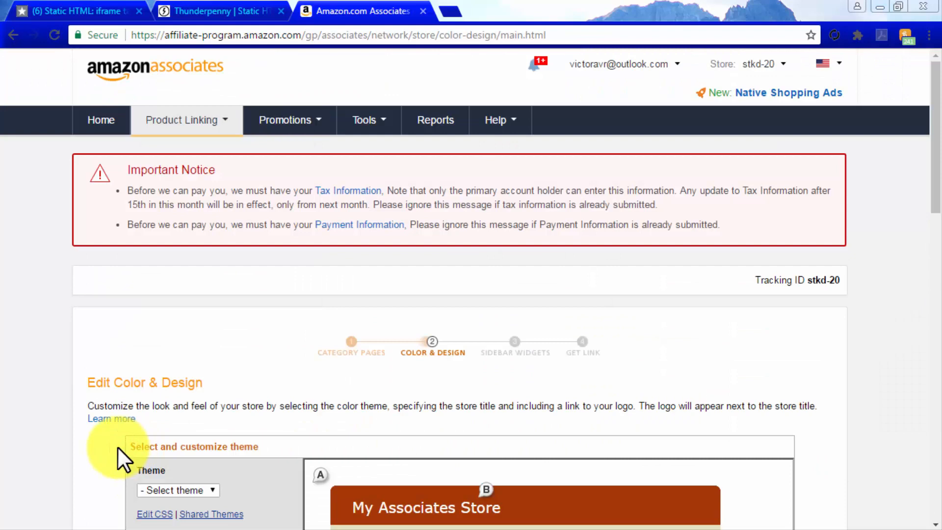
Apply the Forest theme to the store.
{"action": "scroll", "coordinate": [118, 448], "scroll_direction": "down", "scroll_amount": 5}
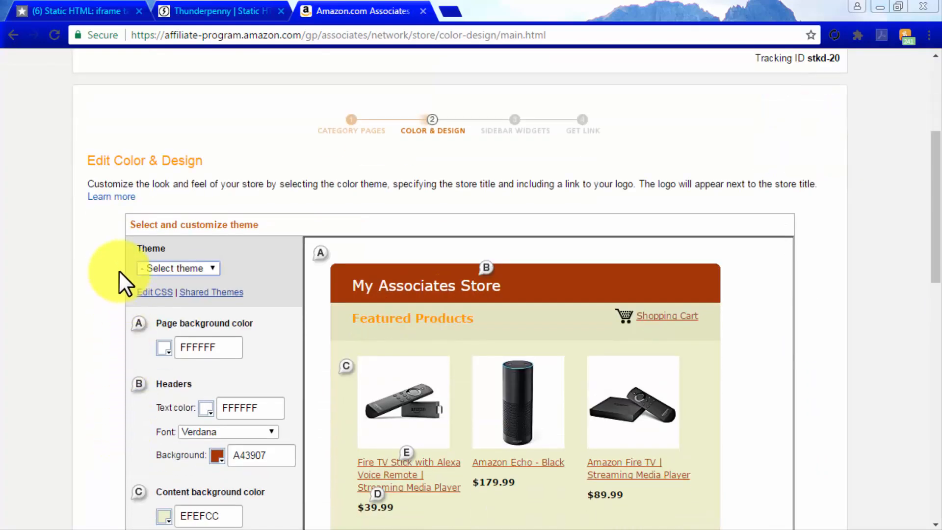
{"action": "left_click", "coordinate": [197, 269]}
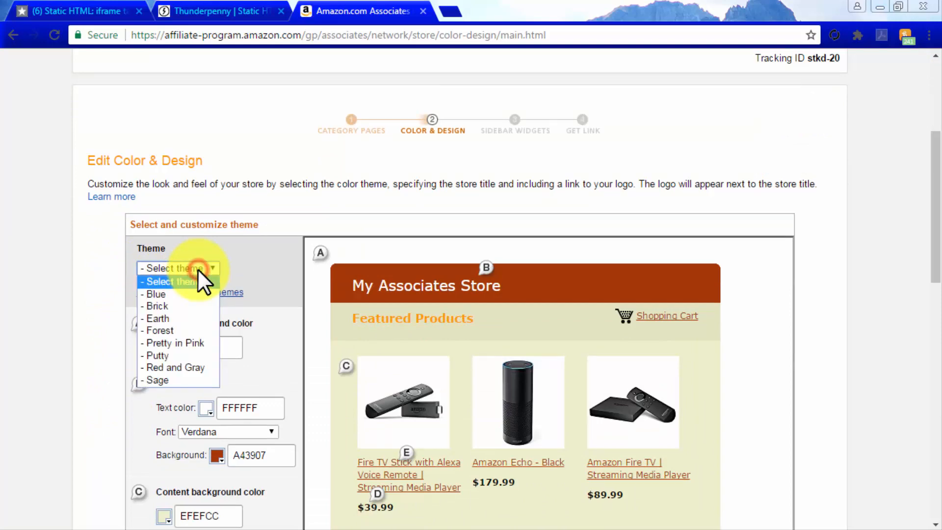
{"action": "left_click", "coordinate": [186, 329]}
Name the store "The Cinema Sound At Home Facebook Store" and continue to Sidebar Widgets.
{"action": "scroll", "coordinate": [257, 336], "scroll_direction": "down", "scroll_amount": 3}
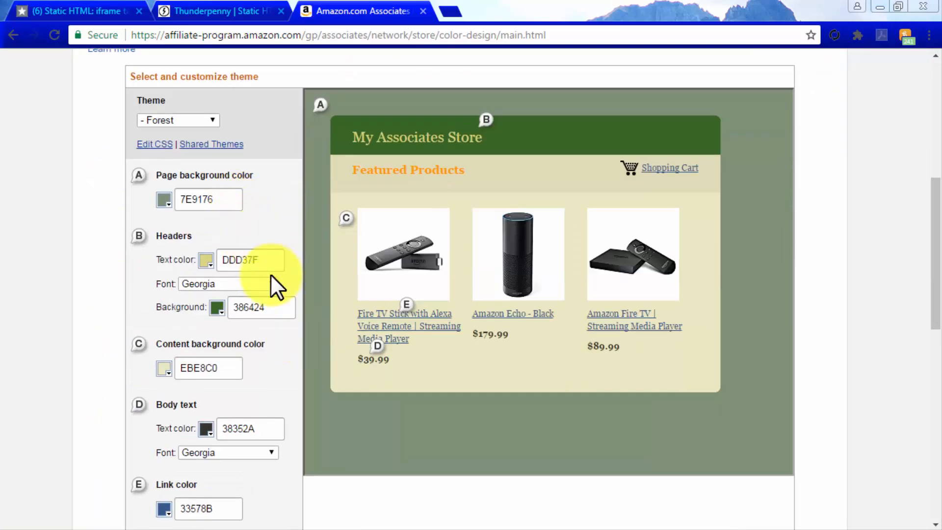
{"action": "scroll", "coordinate": [272, 282], "scroll_direction": "down", "scroll_amount": 2}
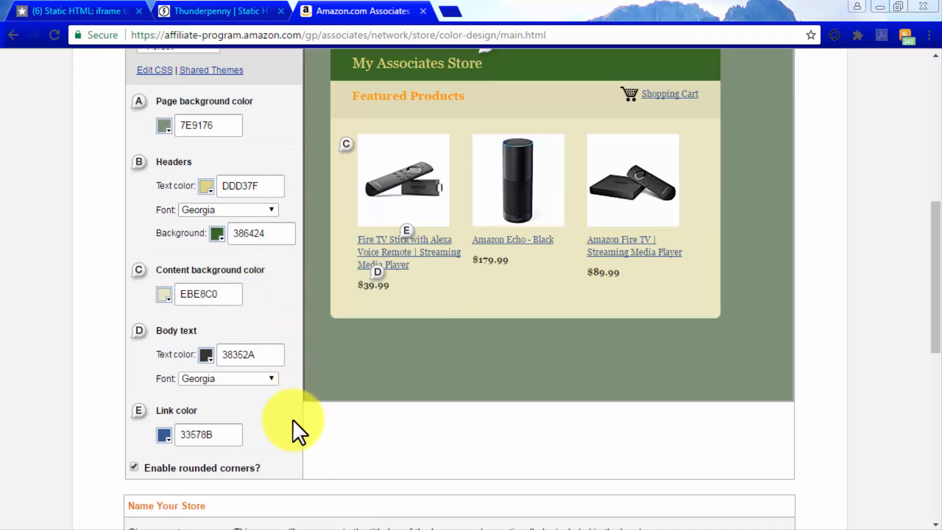
{"action": "scroll", "coordinate": [293, 422], "scroll_direction": "down", "scroll_amount": 7}
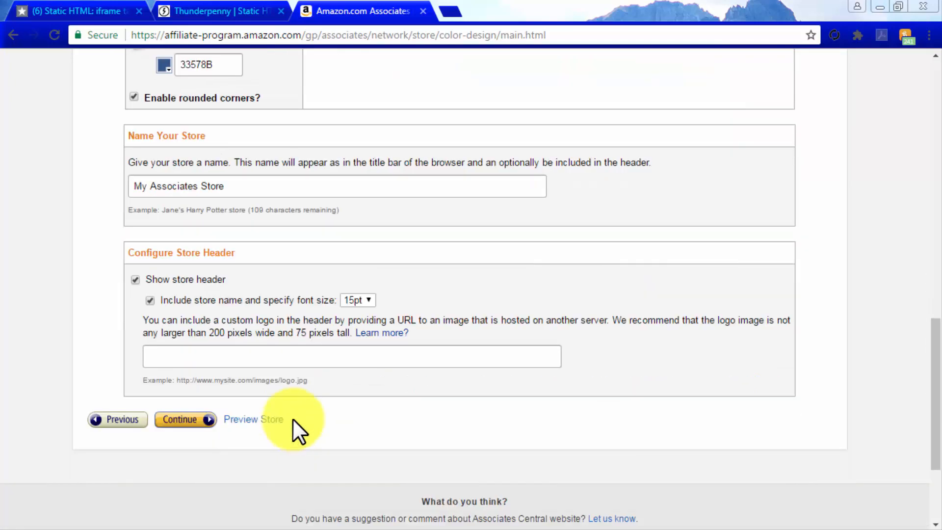
{"action": "left_click_drag", "start_coordinate": [294, 187], "coordinate": [134, 184]}
{"action": "type", "text": "The Cinema Sound At Home Facebook Store"}
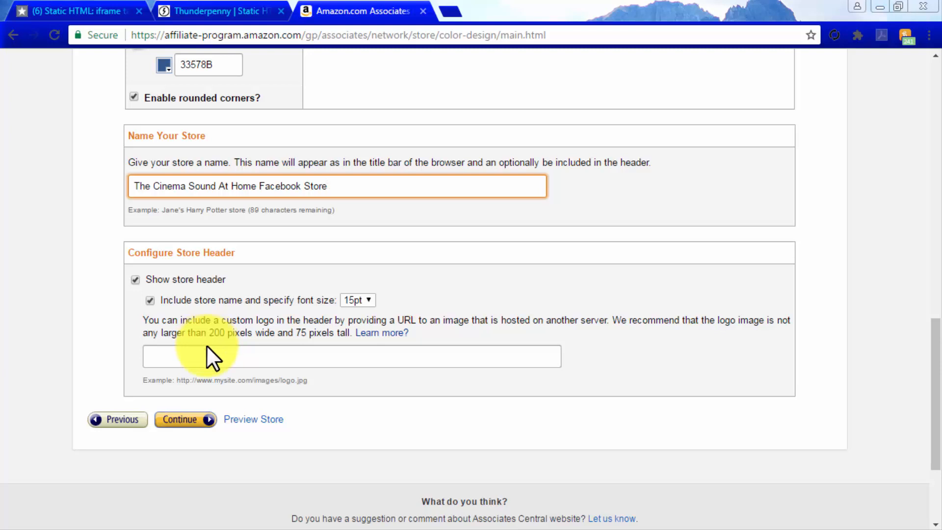
{"action": "left_click", "coordinate": [205, 421]}
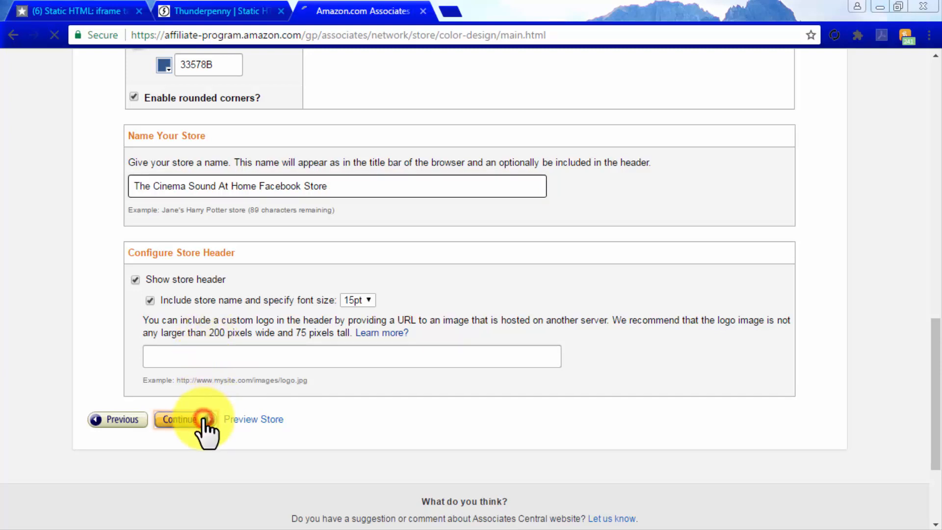
Enable the Similar Items sidebar widget for the Search Results Page and finish the store to get its link.
{"action": "scroll", "coordinate": [864, 423], "scroll_direction": "down", "scroll_amount": 2}
{"action": "scroll", "coordinate": [863, 421], "scroll_direction": "down", "scroll_amount": 3}
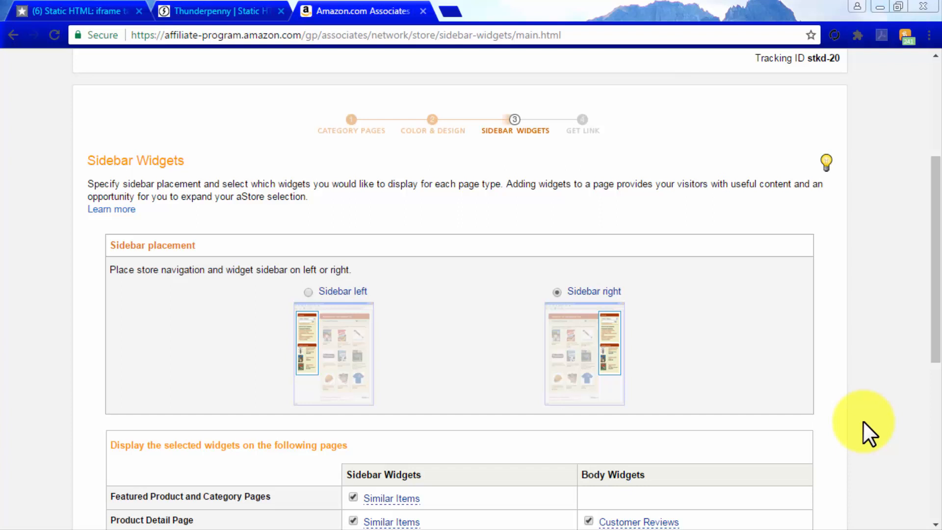
{"action": "scroll", "coordinate": [864, 421], "scroll_direction": "down", "scroll_amount": 5}
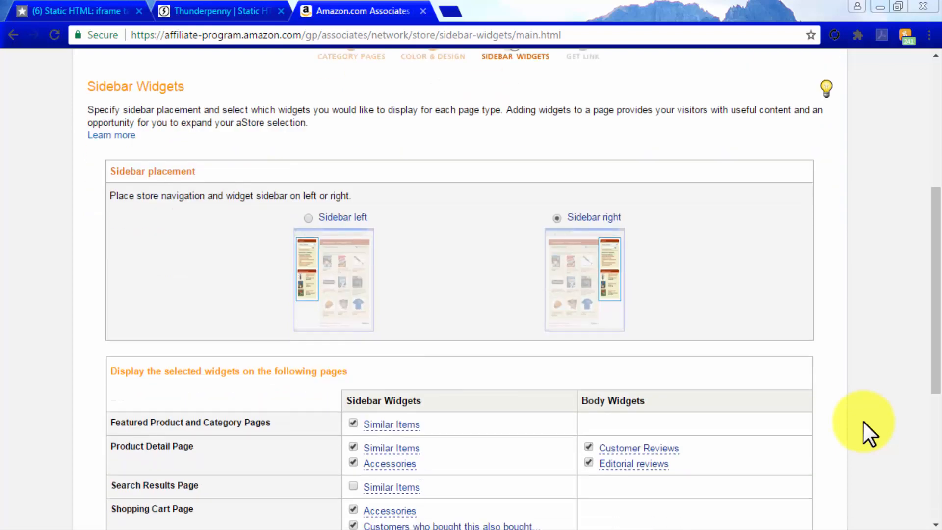
{"action": "scroll", "coordinate": [864, 421], "scroll_direction": "down", "scroll_amount": 2}
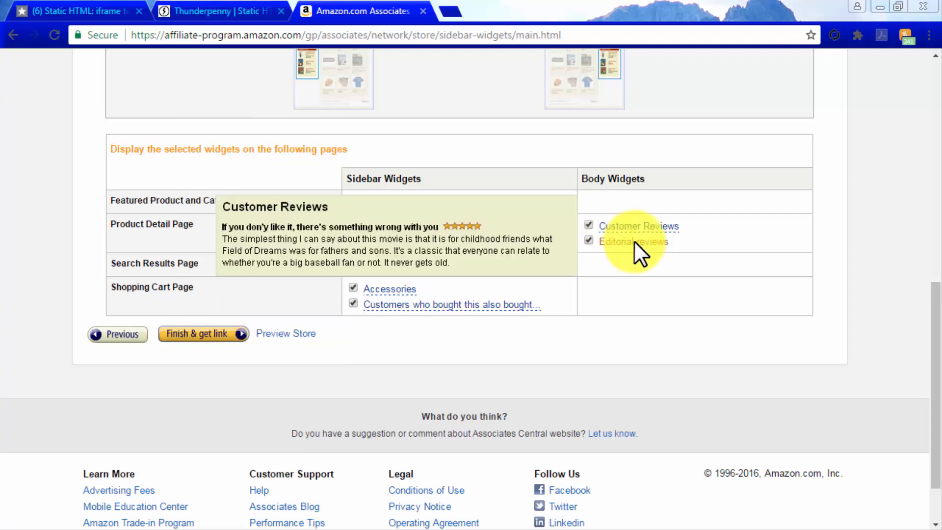
{"action": "left_click", "coordinate": [353, 264]}
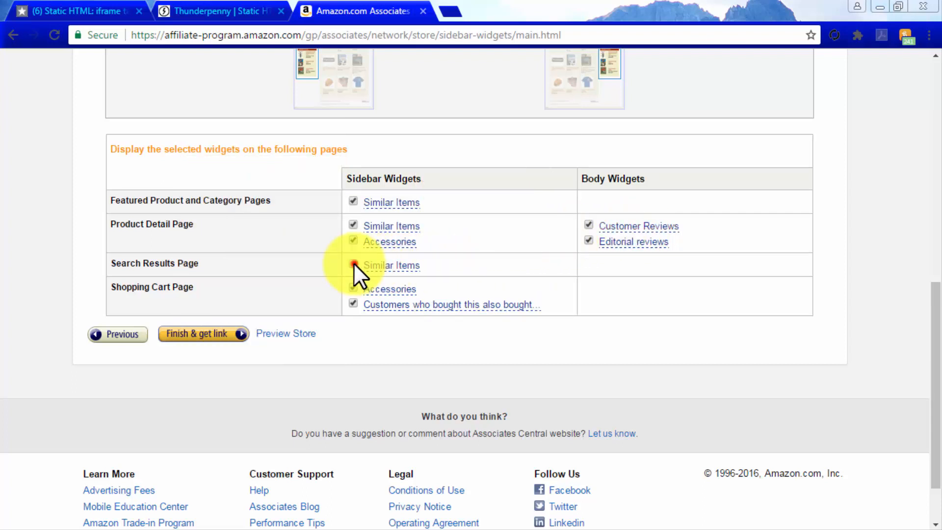
{"action": "left_click", "coordinate": [217, 332]}
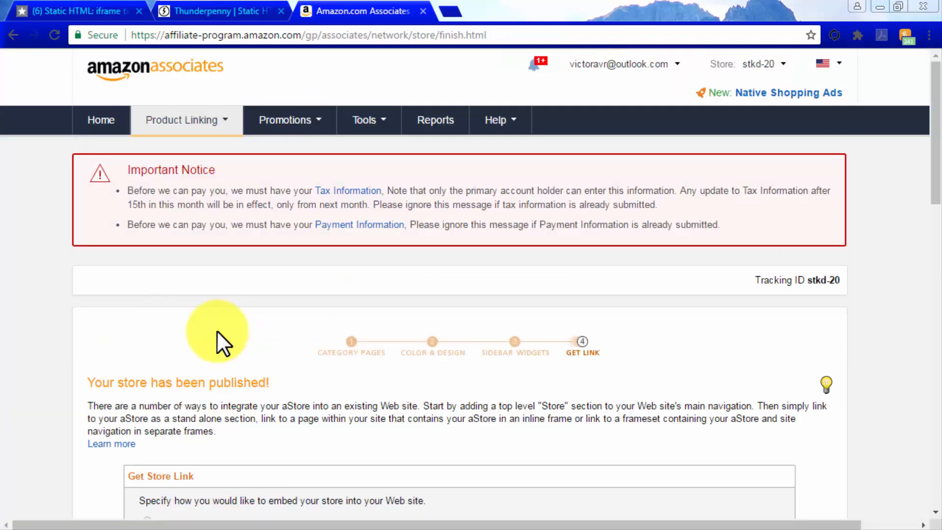
Copy the store's inline frame embed code into index.html of the Static HTML app on the Thunderpenny dashboard.
{"action": "scroll", "coordinate": [852, 324], "scroll_direction": "down", "scroll_amount": 5}
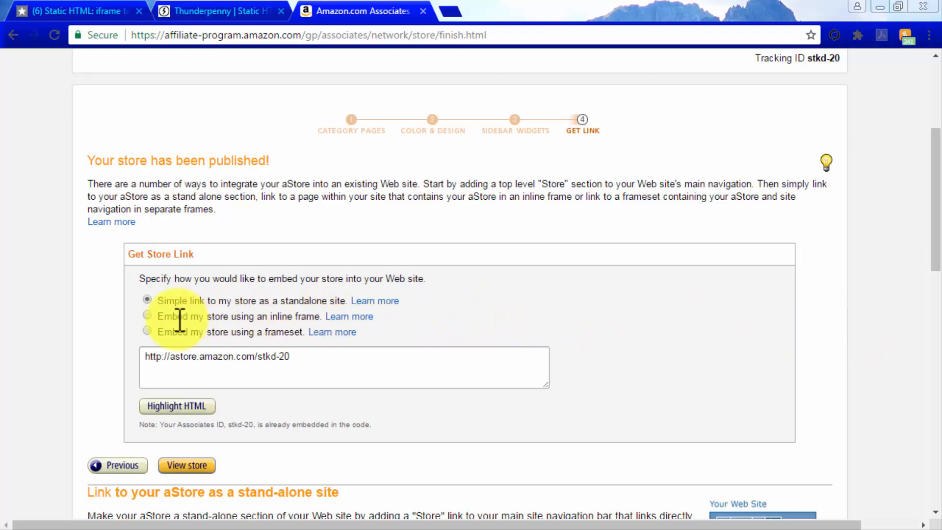
{"action": "left_click", "coordinate": [146, 316]}
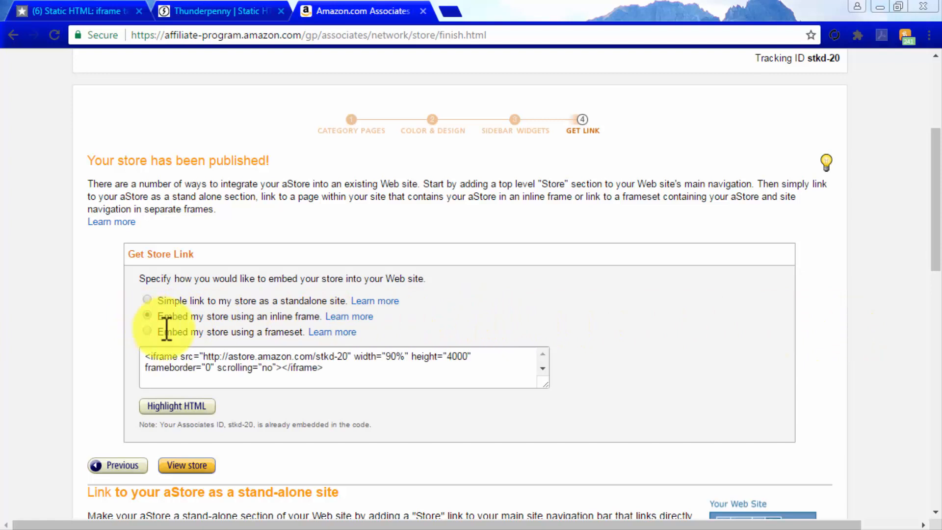
{"action": "left_click", "coordinate": [237, 368]}
{"action": "left_click_drag", "start_coordinate": [354, 369], "coordinate": [147, 360]}
{"action": "key", "text": "ctrl+c"}
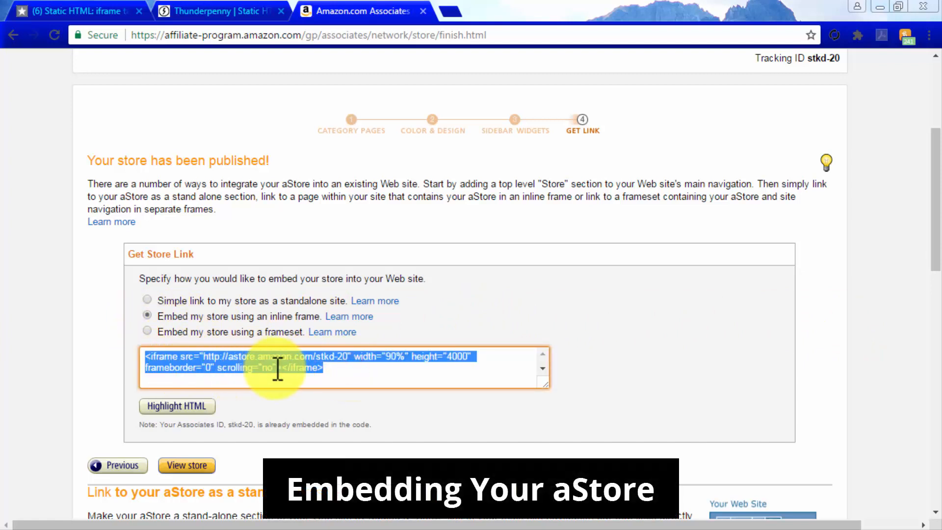
{"action": "left_click", "coordinate": [242, 10]}
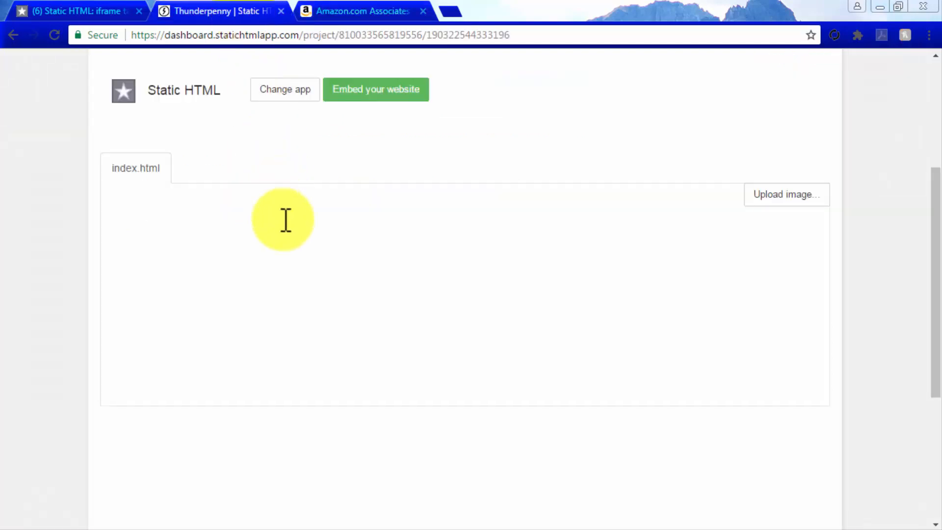
{"action": "key", "text": "ctrl+v"}
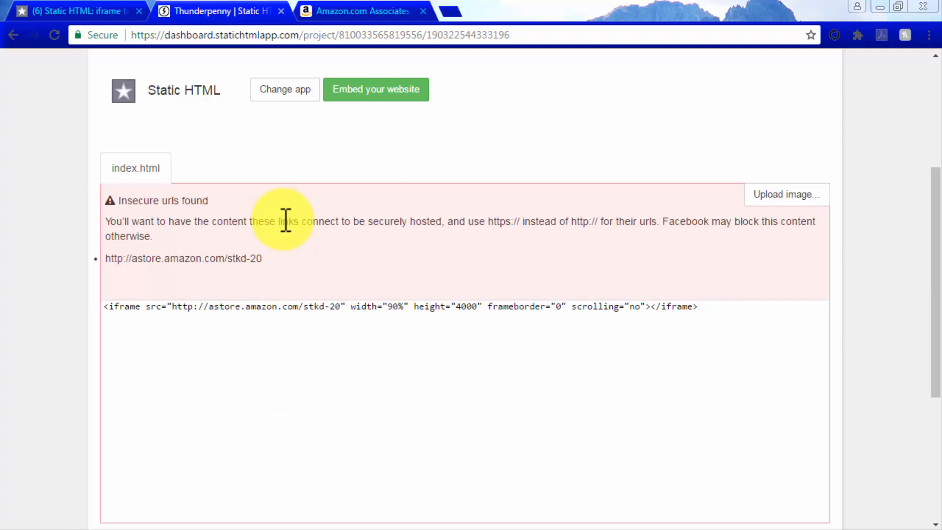
In the iframe code, change the store URL to https and set the width to 815px.
{"action": "left_click", "coordinate": [193, 306]}
{"action": "type", "text": "s"}
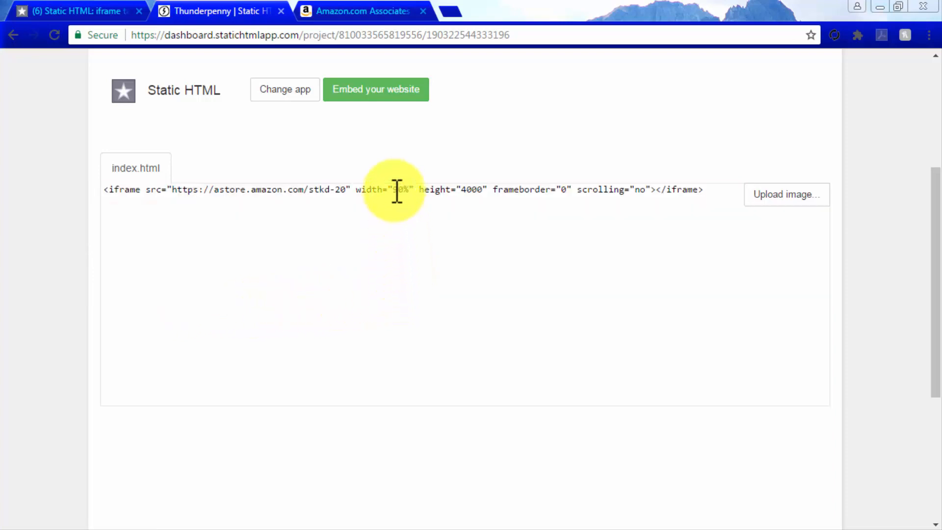
{"action": "left_click_drag", "start_coordinate": [393, 189], "coordinate": [411, 189]}
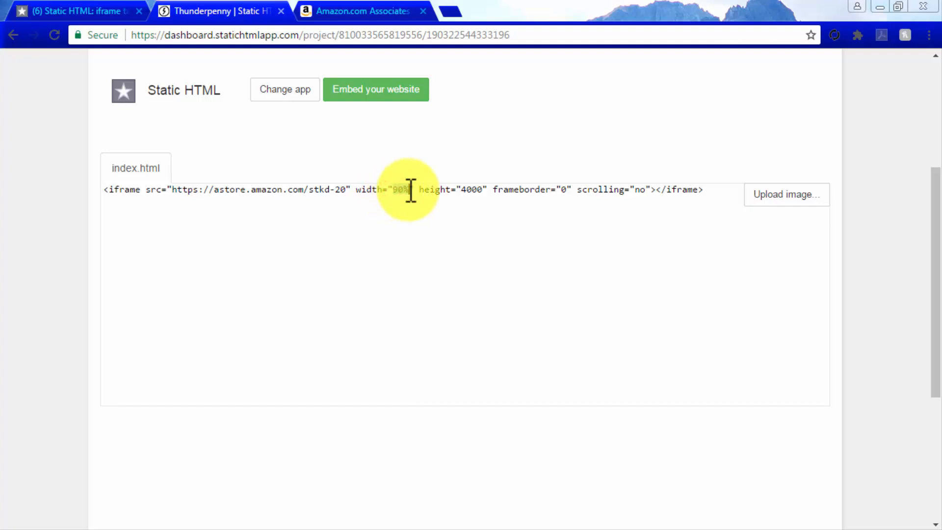
{"action": "type", "text": "815px"}
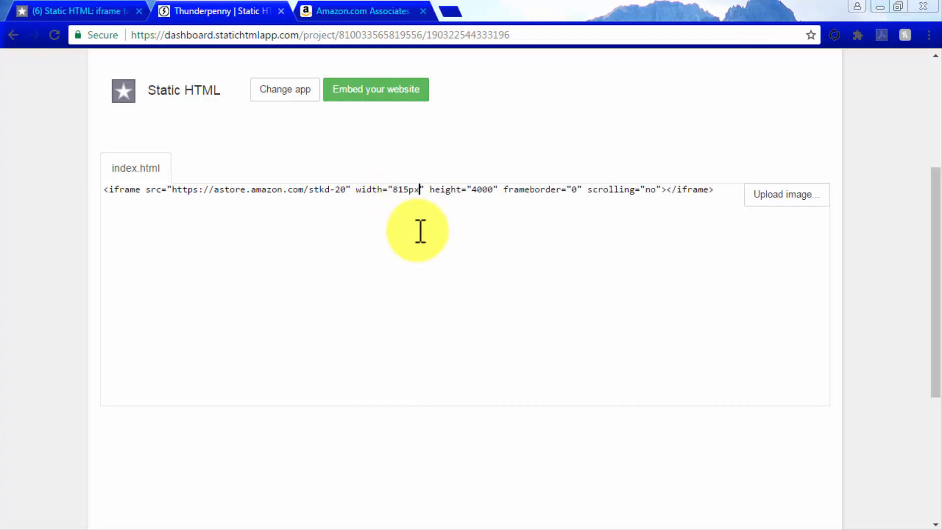
In the iframe code, set the height to 1200px and scrolling to yes, and save and publish the tab.
{"action": "left_click_drag", "start_coordinate": [472, 190], "coordinate": [493, 191]}
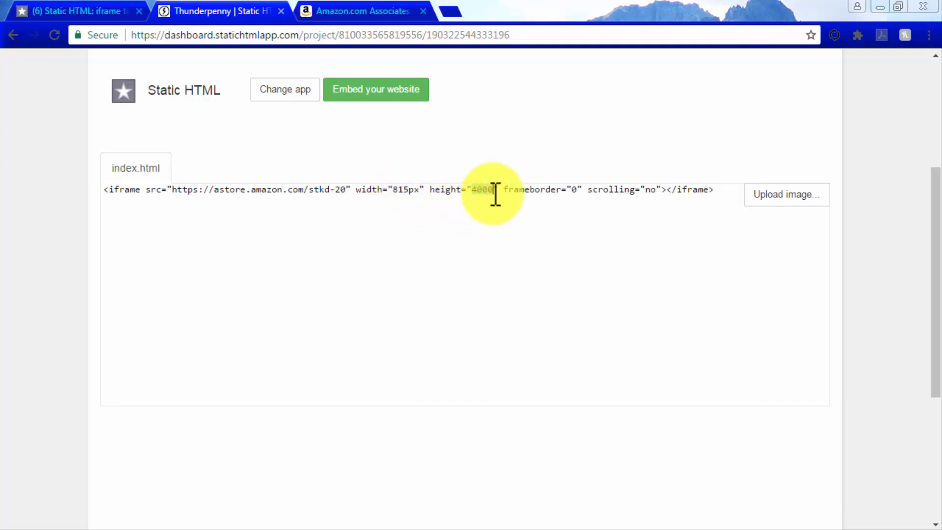
{"action": "type", "text": "1200px"}
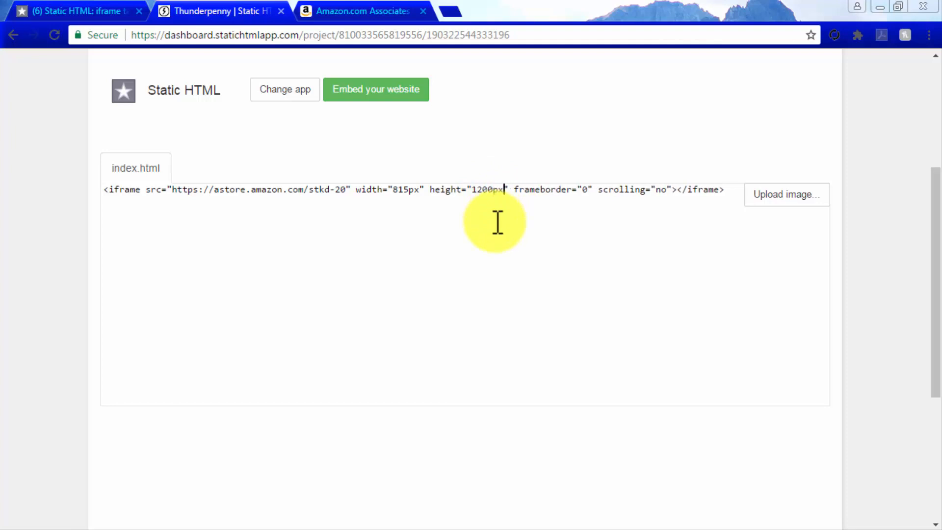
{"action": "double_click", "coordinate": [665, 189]}
{"action": "type", "text": "yes"}
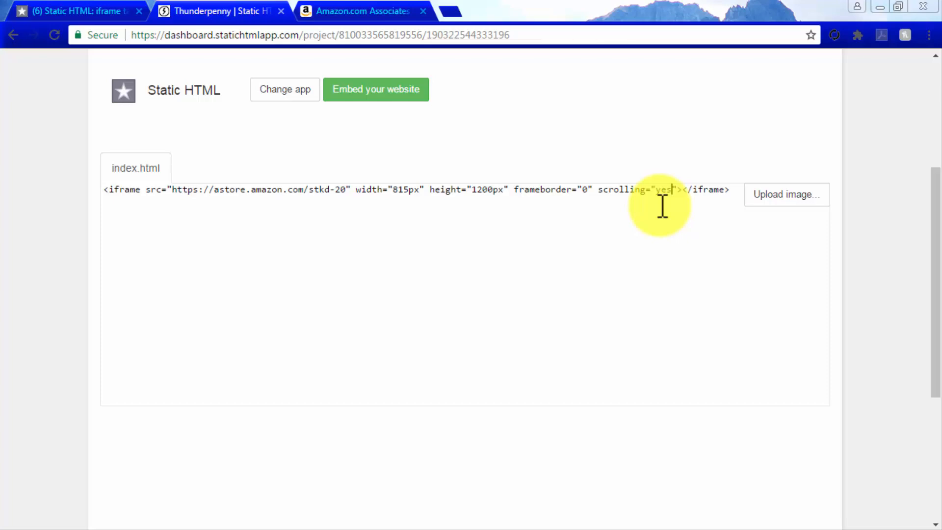
{"action": "scroll", "coordinate": [661, 205], "scroll_direction": "up", "scroll_amount": 3}
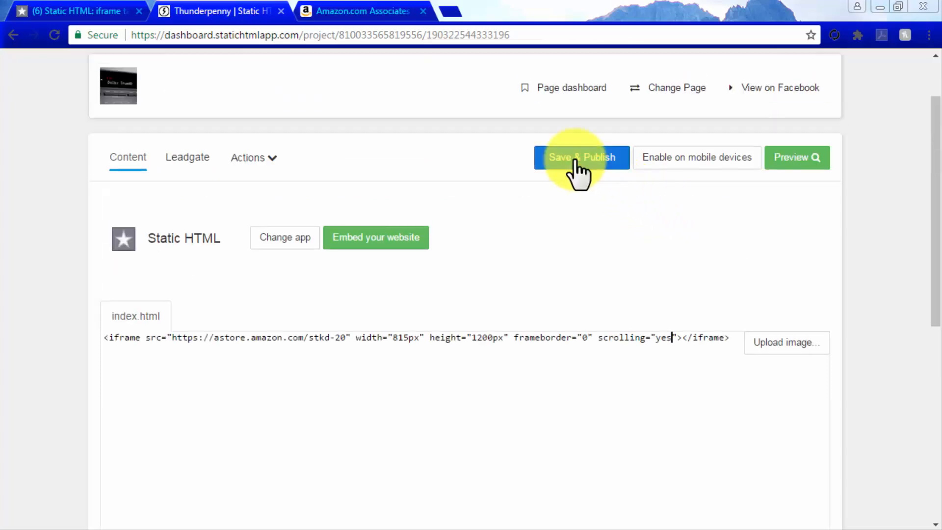
{"action": "left_click", "coordinate": [573, 160]}
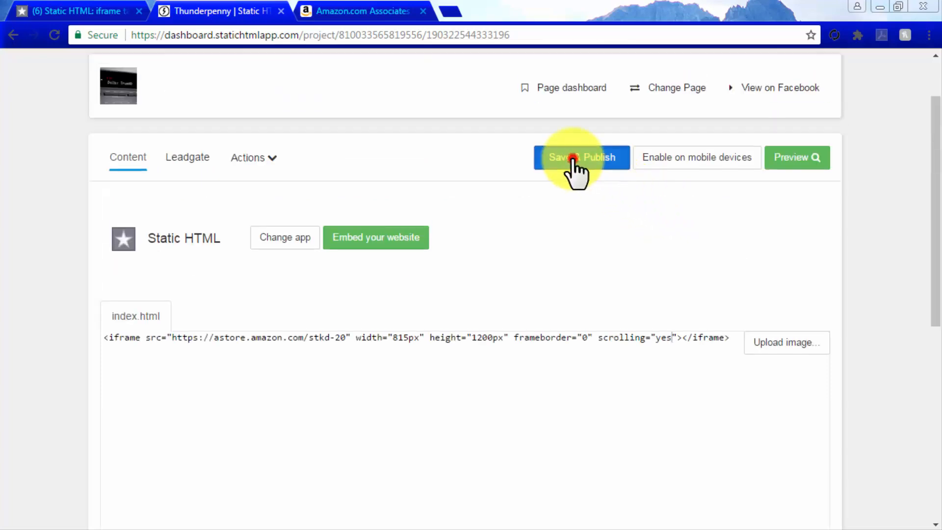
Open the Welcome tab on the Cinema Sound At Home Facebook page and look through the embedded store.
{"action": "left_click", "coordinate": [126, 15]}
{"action": "scroll", "coordinate": [171, 66], "scroll_direction": "down", "scroll_amount": 3}
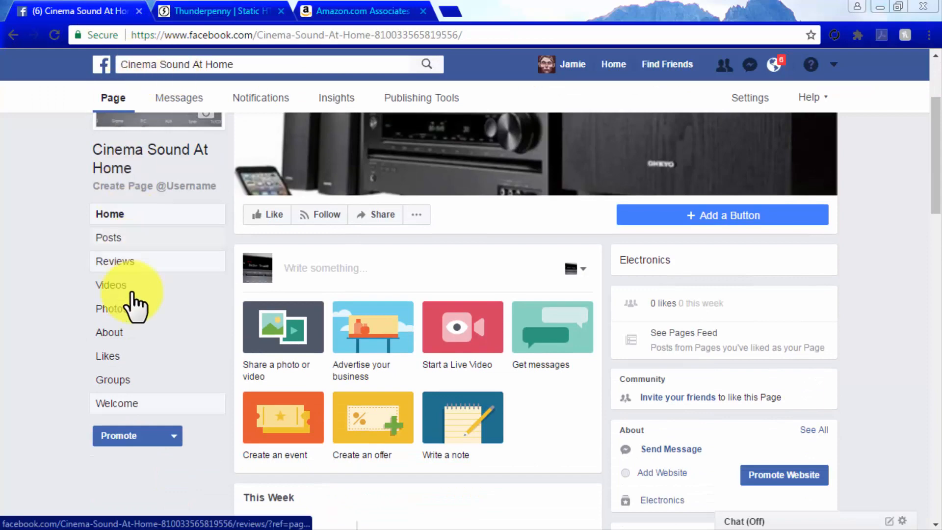
{"action": "left_click", "coordinate": [127, 407]}
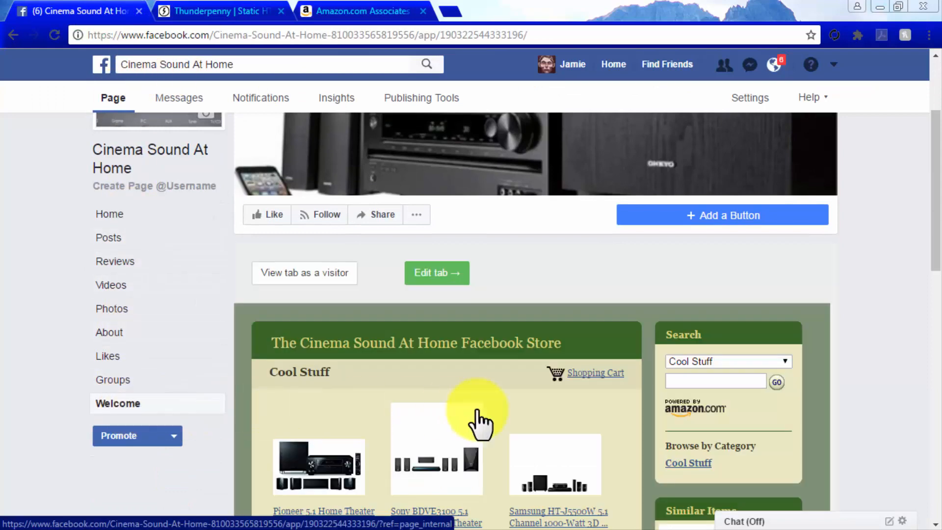
{"action": "scroll", "coordinate": [869, 393], "scroll_direction": "down", "scroll_amount": 3}
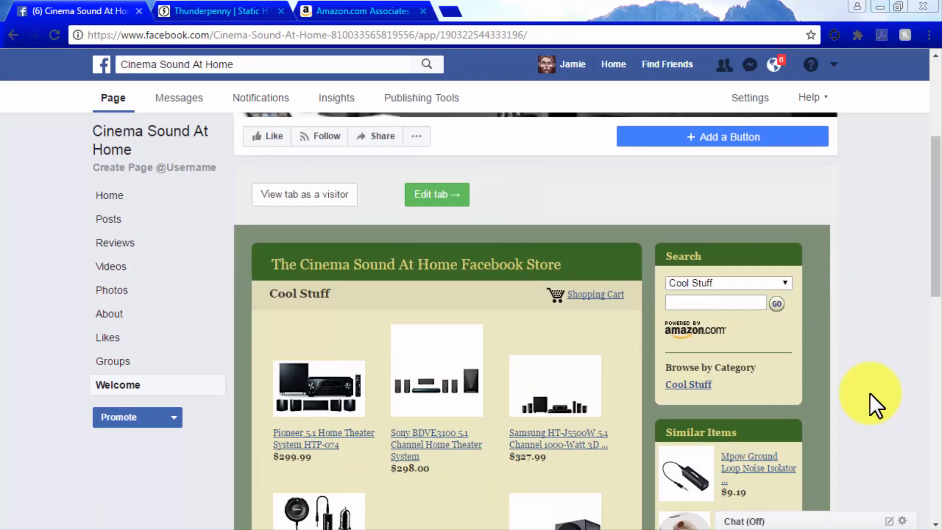
{"action": "scroll", "coordinate": [869, 393], "scroll_direction": "down", "scroll_amount": 7}
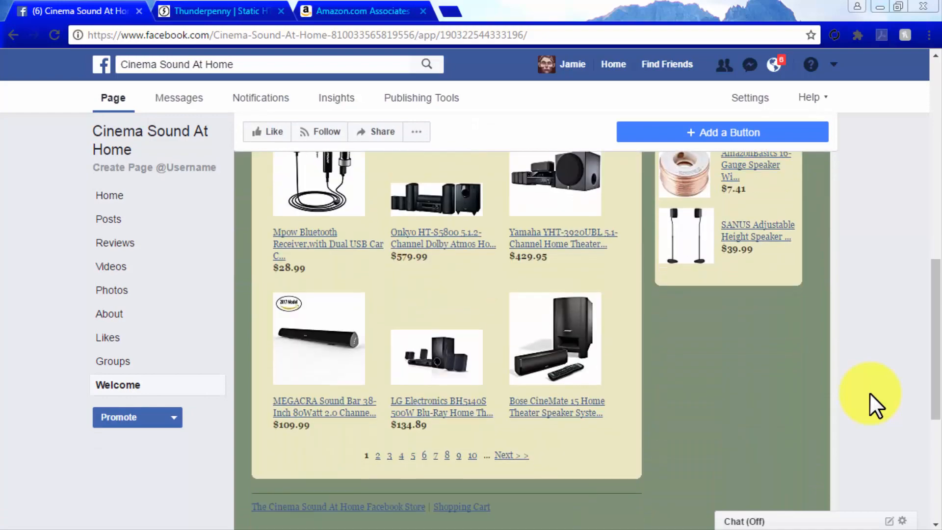
{"action": "scroll", "coordinate": [870, 393], "scroll_direction": "up", "scroll_amount": 10}
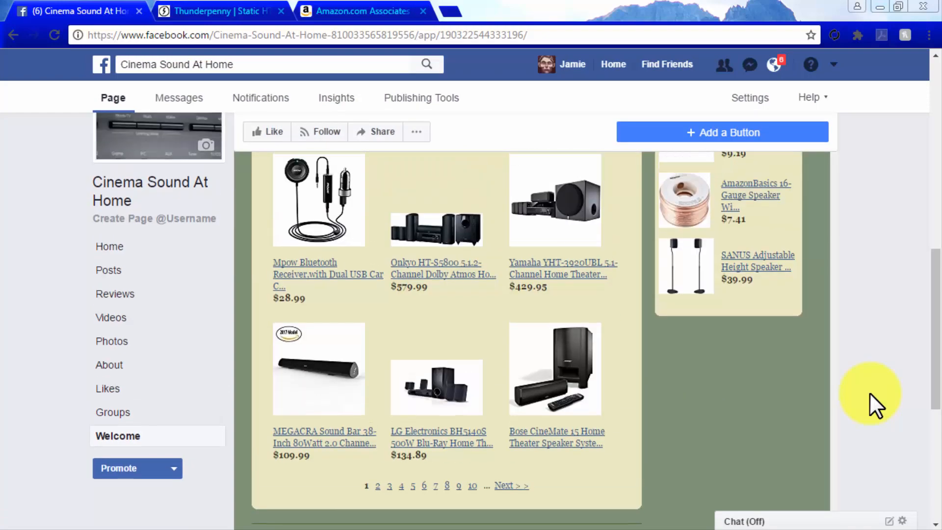
{"action": "scroll", "coordinate": [870, 392], "scroll_direction": "up", "scroll_amount": 2}
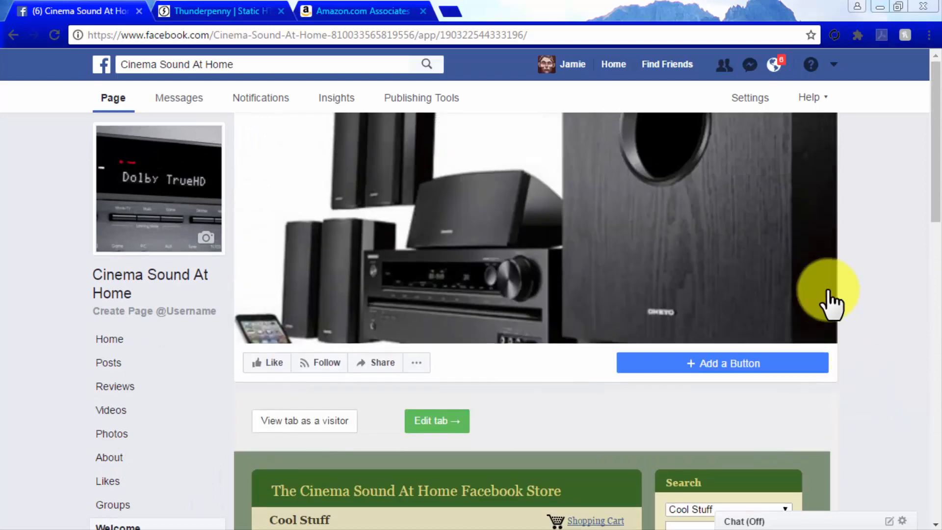
Open the Welcome tab's options in the Edit Page section of the Facebook page settings.
{"action": "left_click", "coordinate": [772, 99]}
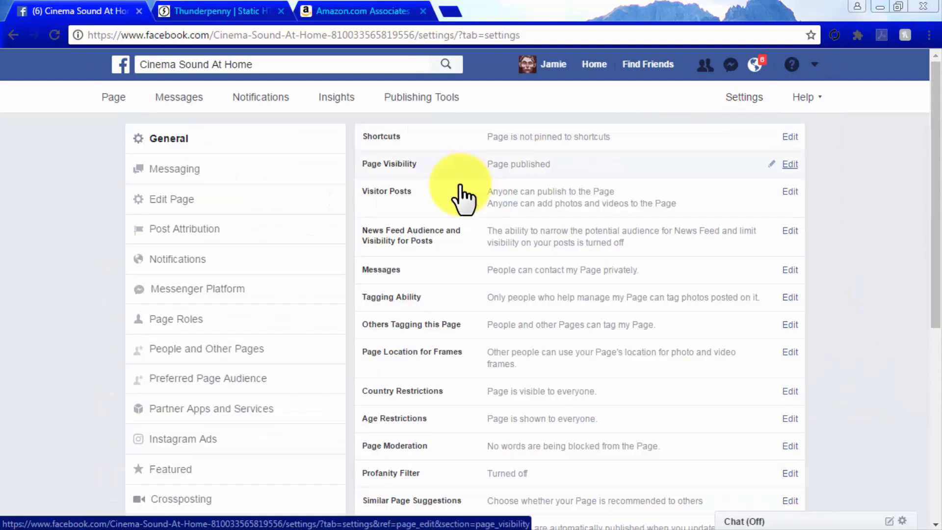
{"action": "left_click", "coordinate": [192, 207]}
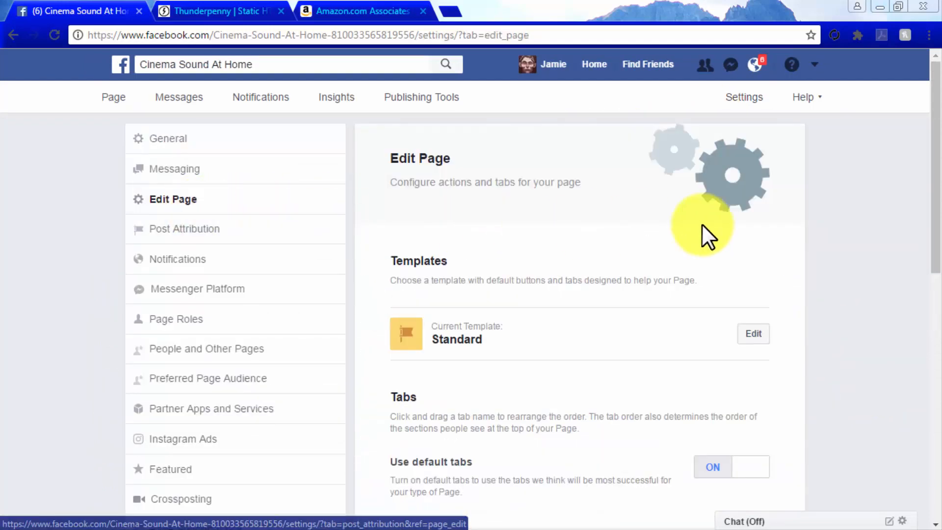
{"action": "scroll", "coordinate": [865, 226], "scroll_direction": "down", "scroll_amount": 7}
{"action": "scroll", "coordinate": [865, 226], "scroll_direction": "down", "scroll_amount": 3}
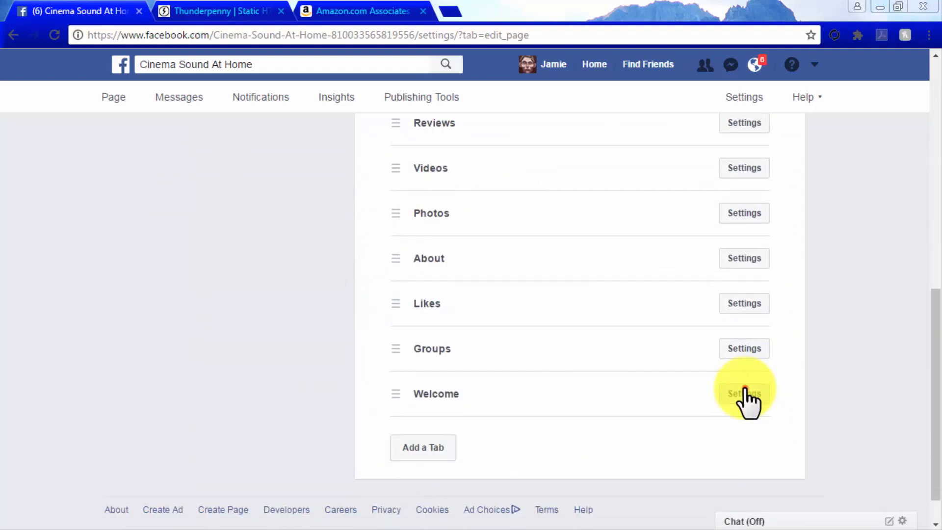
{"action": "left_click", "coordinate": [744, 392]}
{"action": "scroll", "coordinate": [745, 388], "scroll_direction": "down", "scroll_amount": 3}
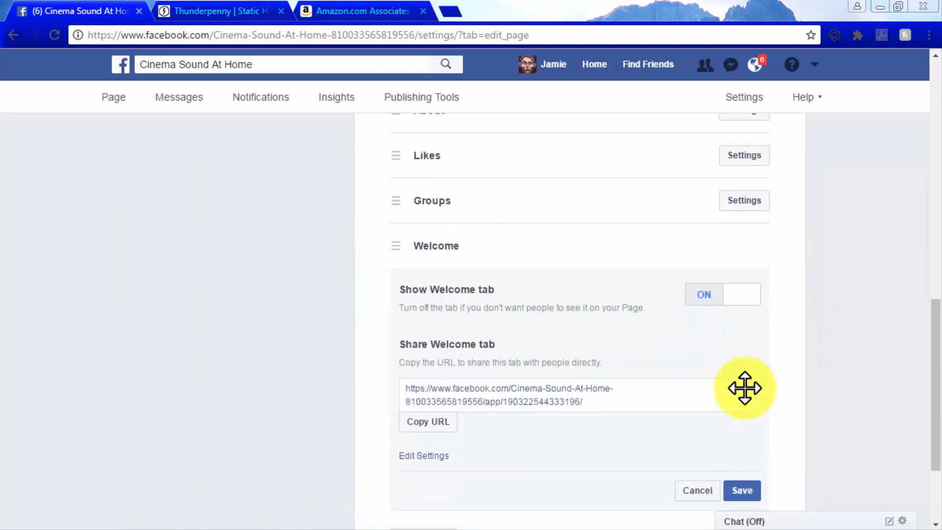
Set the Welcome tab's custom tab name to "Store" and save the tab settings.
{"action": "scroll", "coordinate": [745, 388], "scroll_direction": "down", "scroll_amount": 2}
{"action": "left_click", "coordinate": [432, 340]}
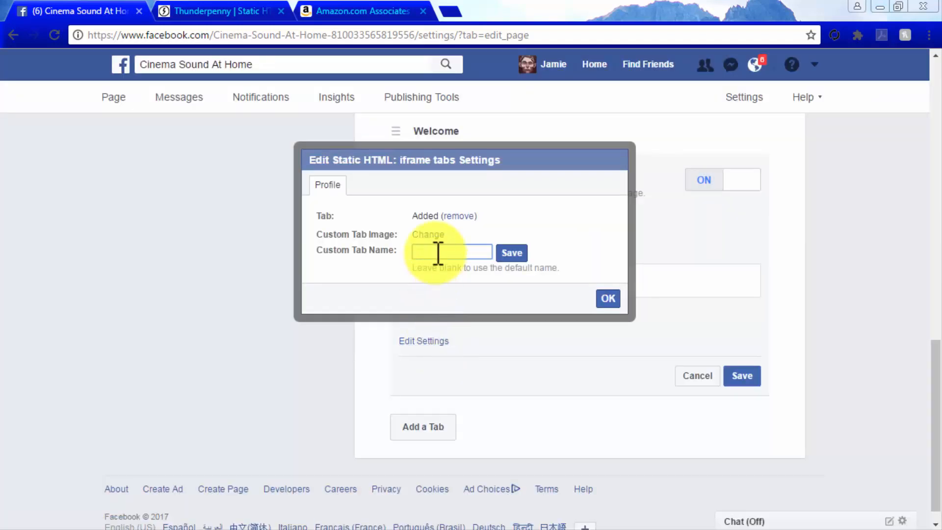
{"action": "type", "text": "Store"}
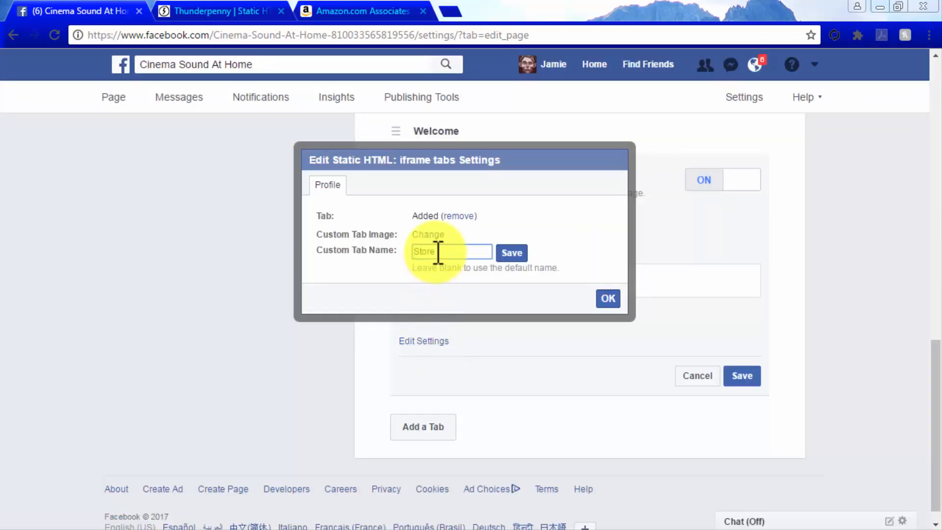
{"action": "left_click", "coordinate": [508, 252]}
{"action": "left_click", "coordinate": [603, 299]}
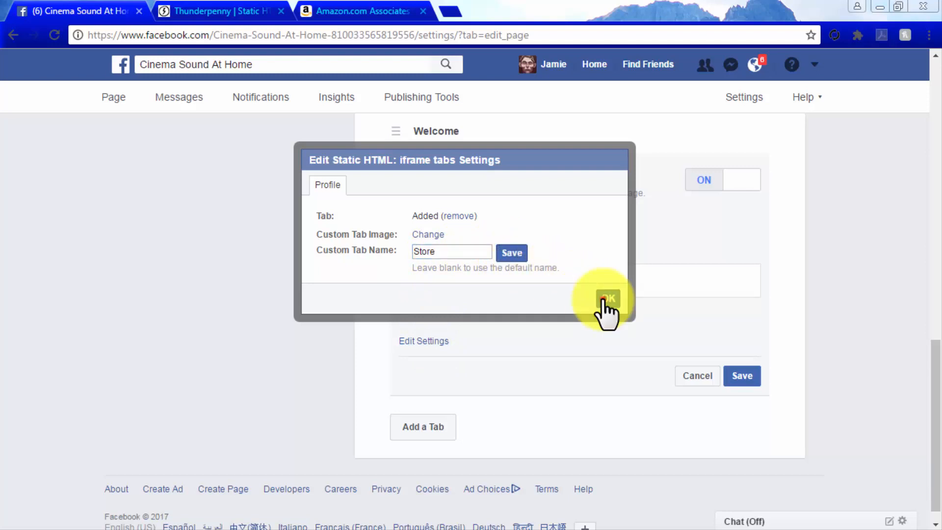
{"action": "left_click", "coordinate": [748, 376]}
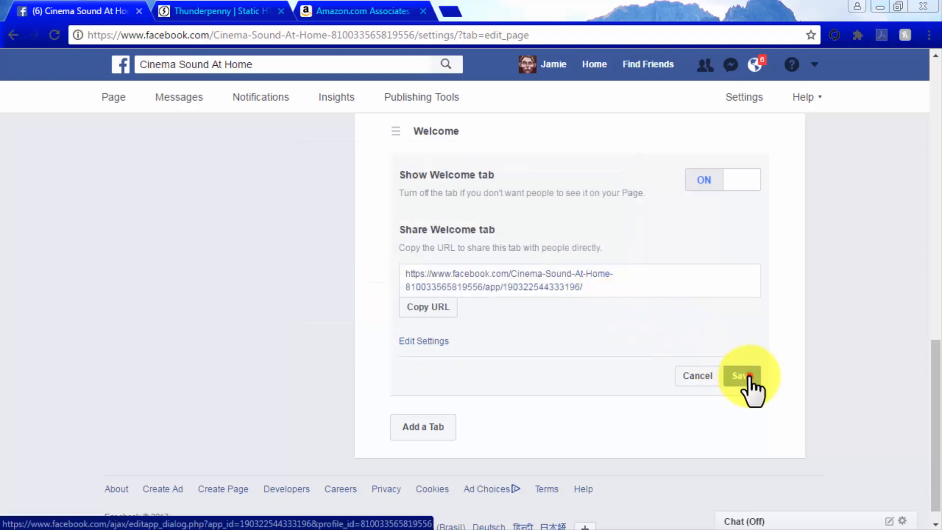
Return to the Cinema Sound At Home page and open its Store tab.
{"action": "left_click", "coordinate": [110, 97]}
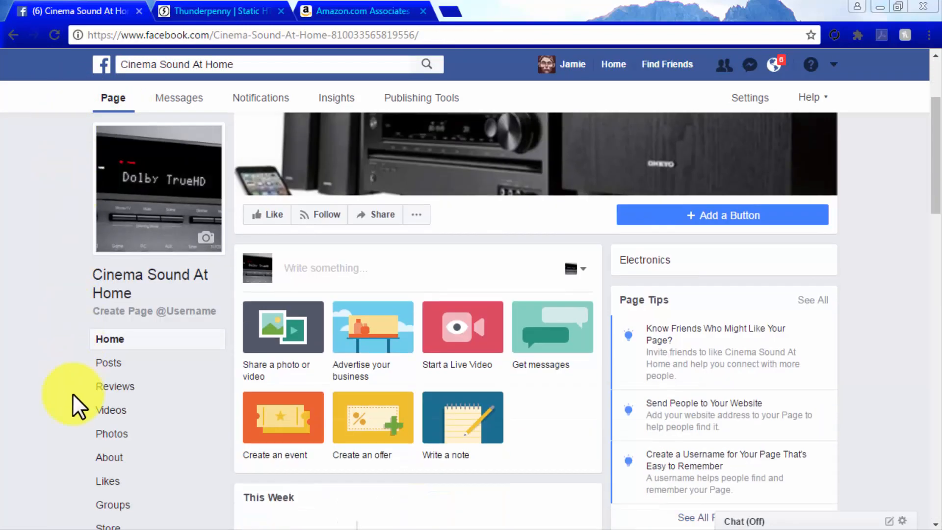
{"action": "scroll", "coordinate": [72, 407], "scroll_direction": "down", "scroll_amount": 3}
{"action": "left_click", "coordinate": [104, 389]}
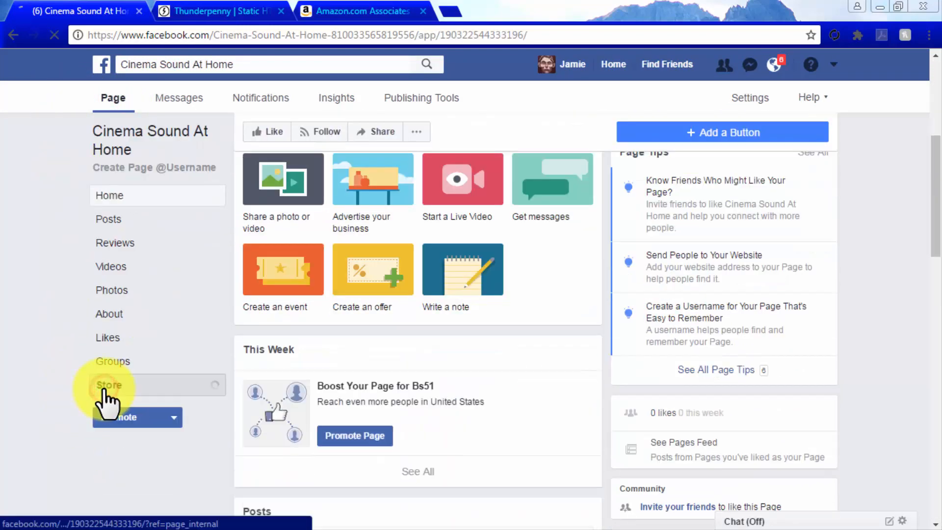